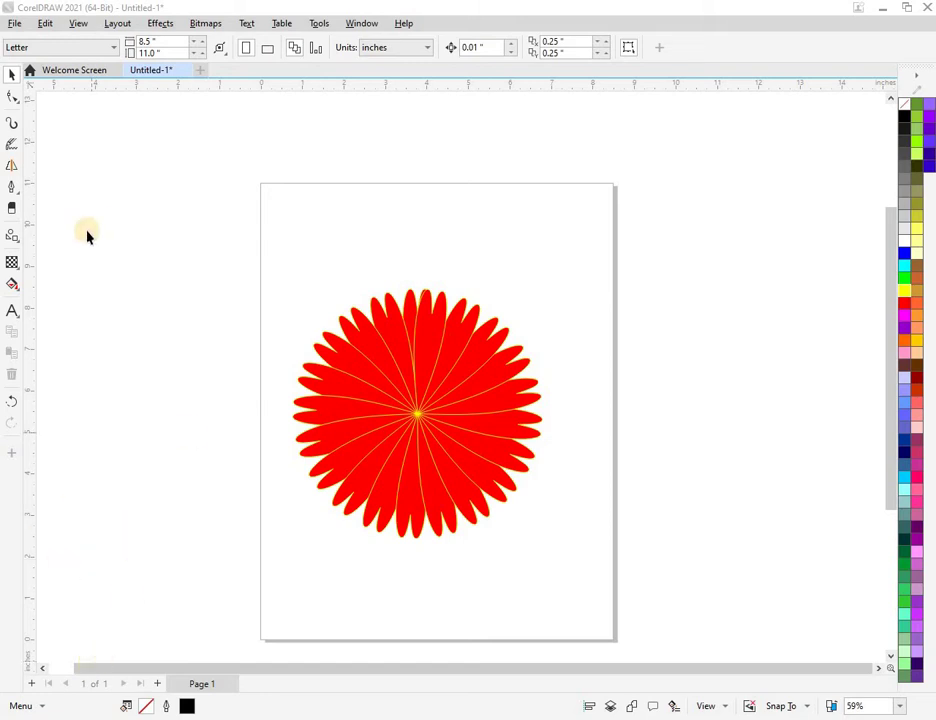
{"action": "left_click", "coordinate": [19, 243]}
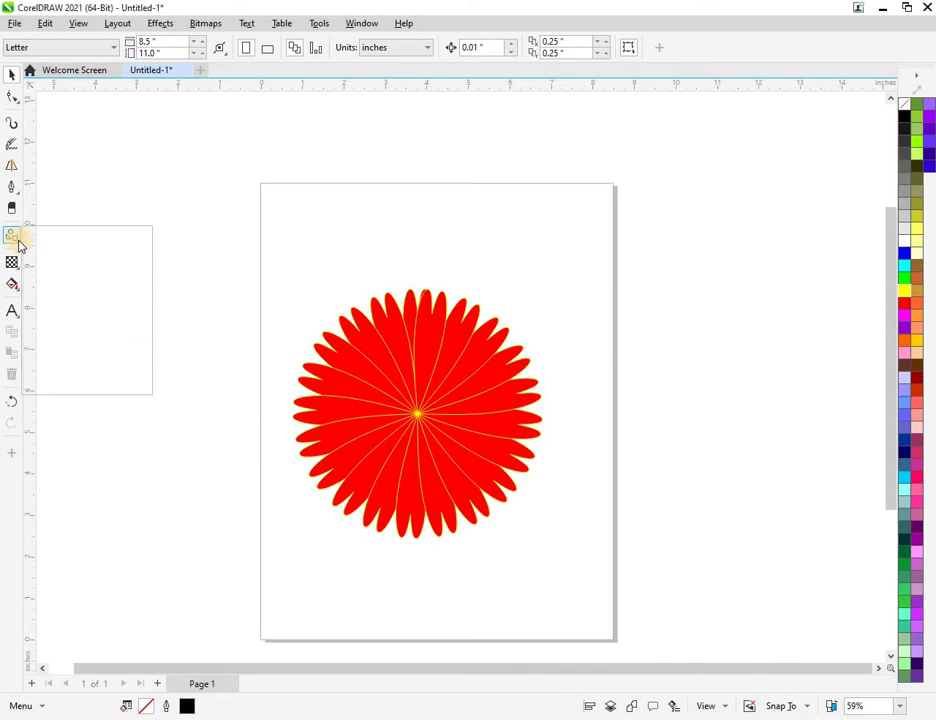
{"action": "left_click", "coordinate": [62, 234]}
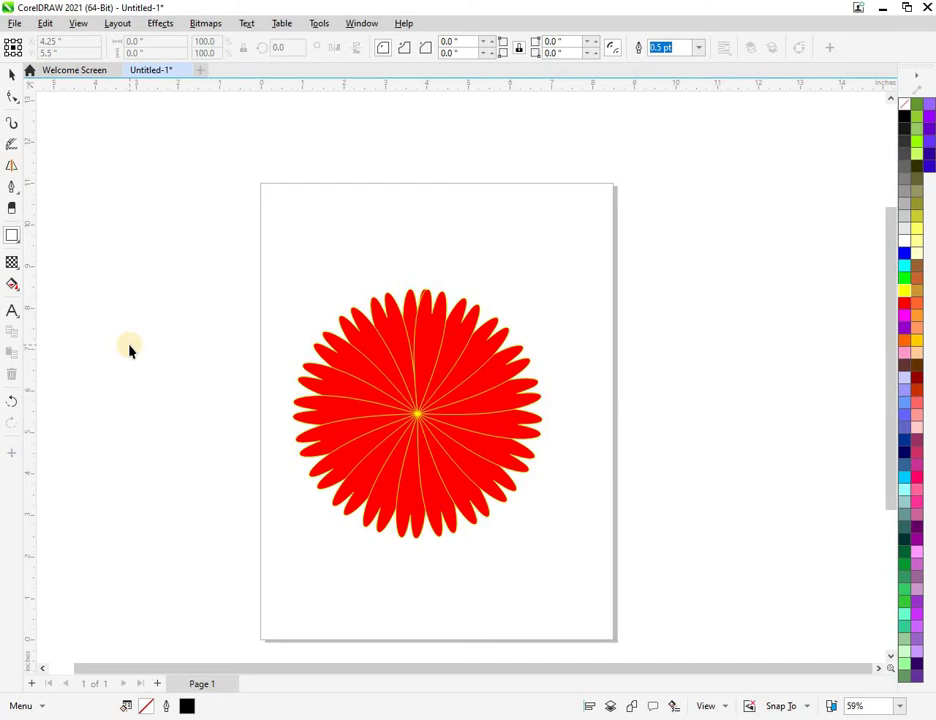
{"action": "key", "text": "space"}
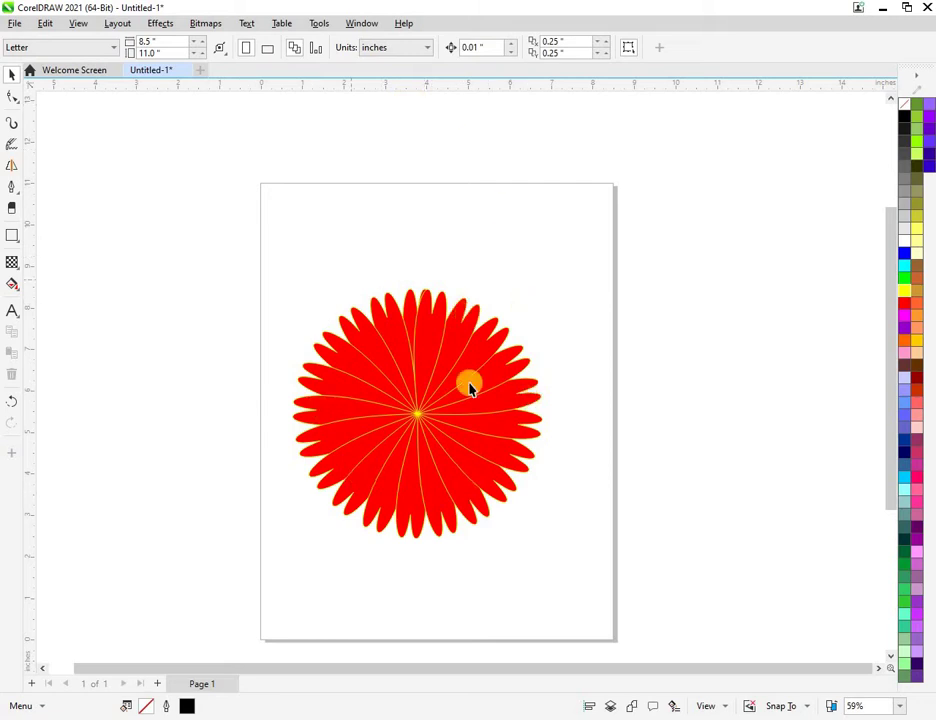
{"action": "mouse_move", "coordinate": [422, 382]}
{"action": "left_mouse_down"}
{"action": "mouse_move", "coordinate": [411, 368]}
{"action": "mouse_move", "coordinate": [432, 359]}
{"action": "mouse_move", "coordinate": [422, 368]}
{"action": "left_mouse_up"}
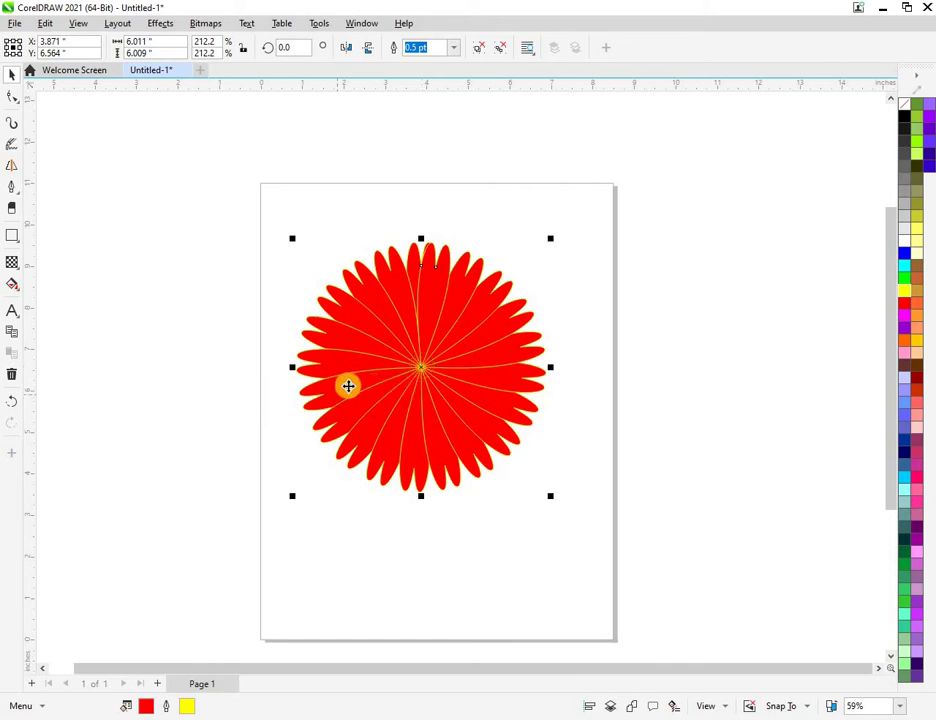
{"action": "left_click", "coordinate": [209, 344]}
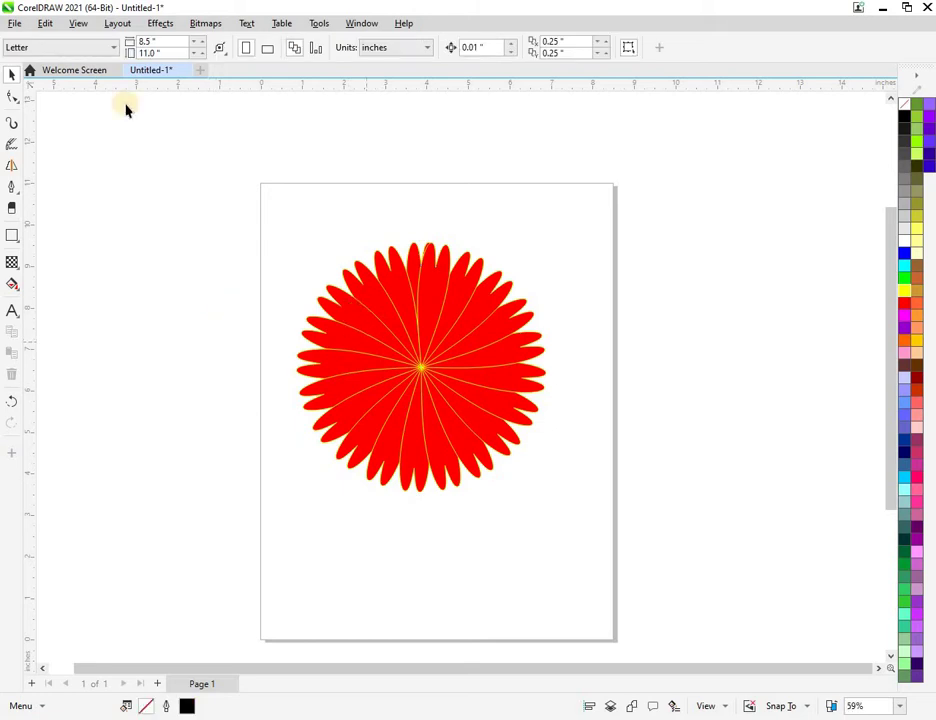
{"action": "left_click", "coordinate": [20, 242]}
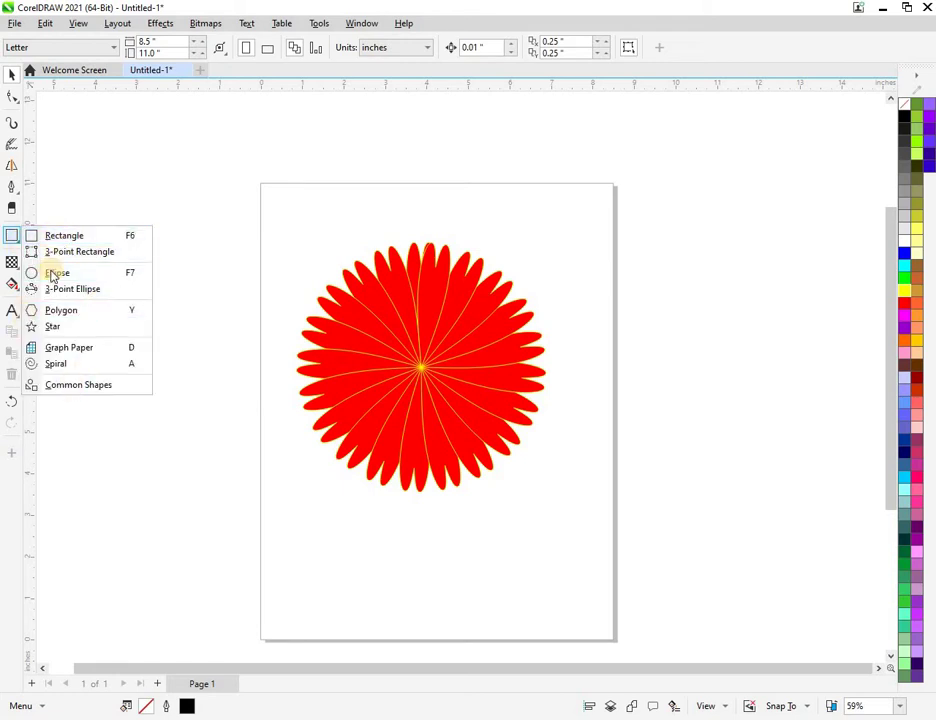
{"action": "left_click", "coordinate": [80, 387]}
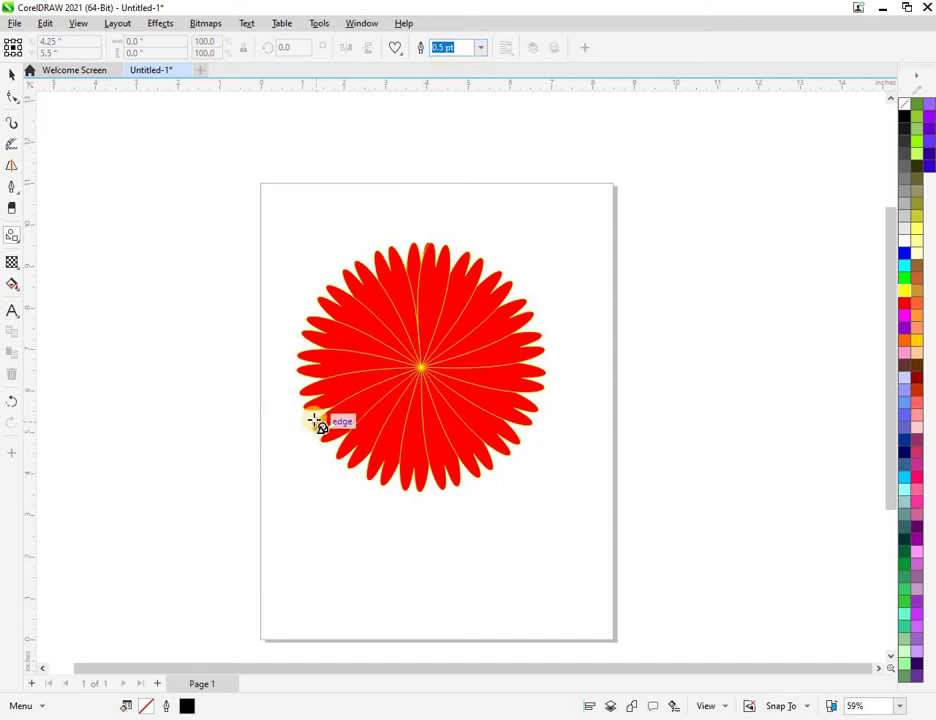
Shrink the red flower to about 3.59 in wide and move it off the page, beside its lower-left corner
{"action": "left_click", "coordinate": [487, 257]}
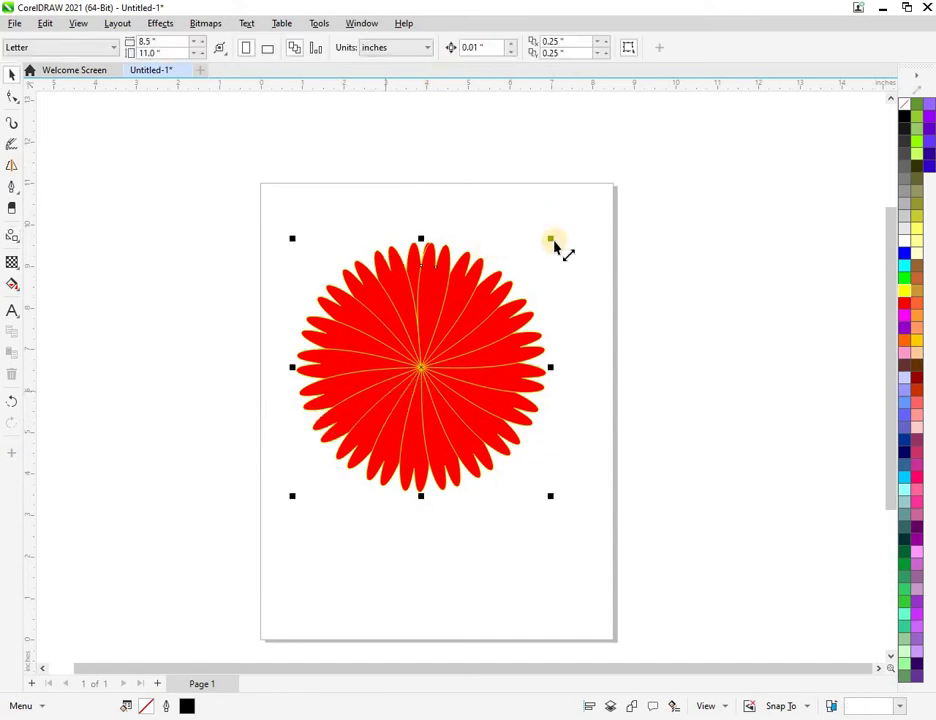
{"action": "left_click_drag", "start_coordinate": [551, 241], "coordinate": [449, 338]}
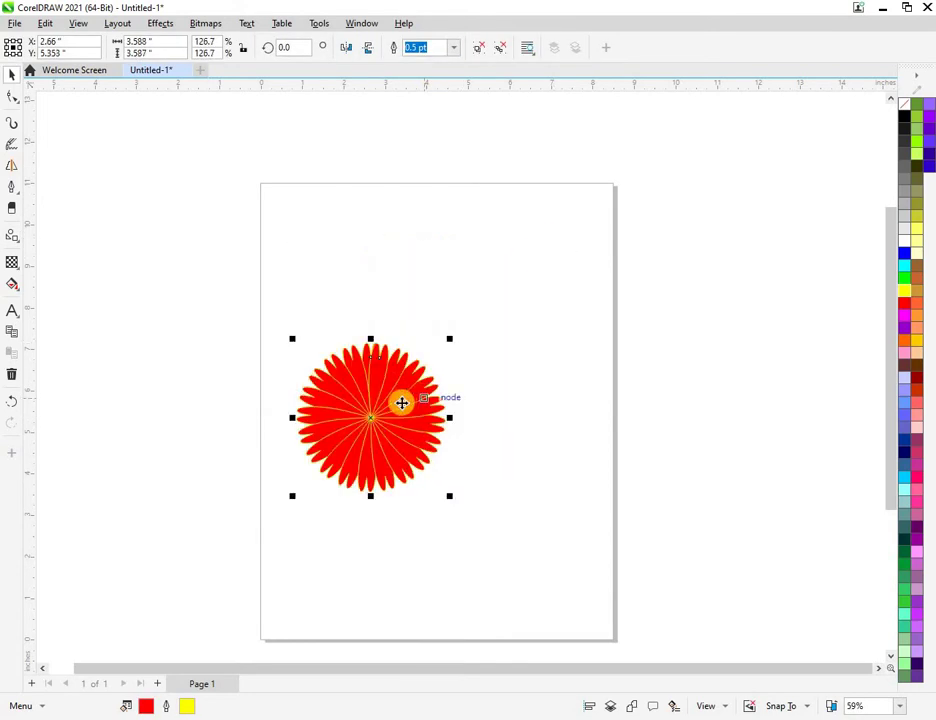
{"action": "left_click_drag", "start_coordinate": [401, 403], "coordinate": [166, 556]}
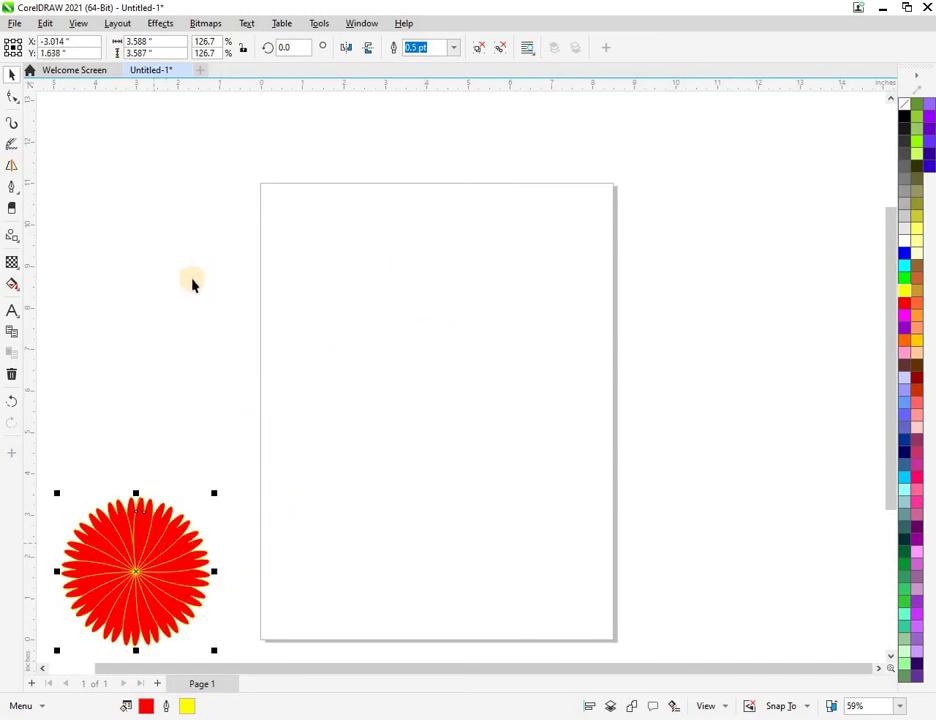
Draw a tall, narrow heart about 0.65 in wide and 3.17 in high on the page with the Common Shapes tool
{"action": "left_click", "coordinate": [12, 238]}
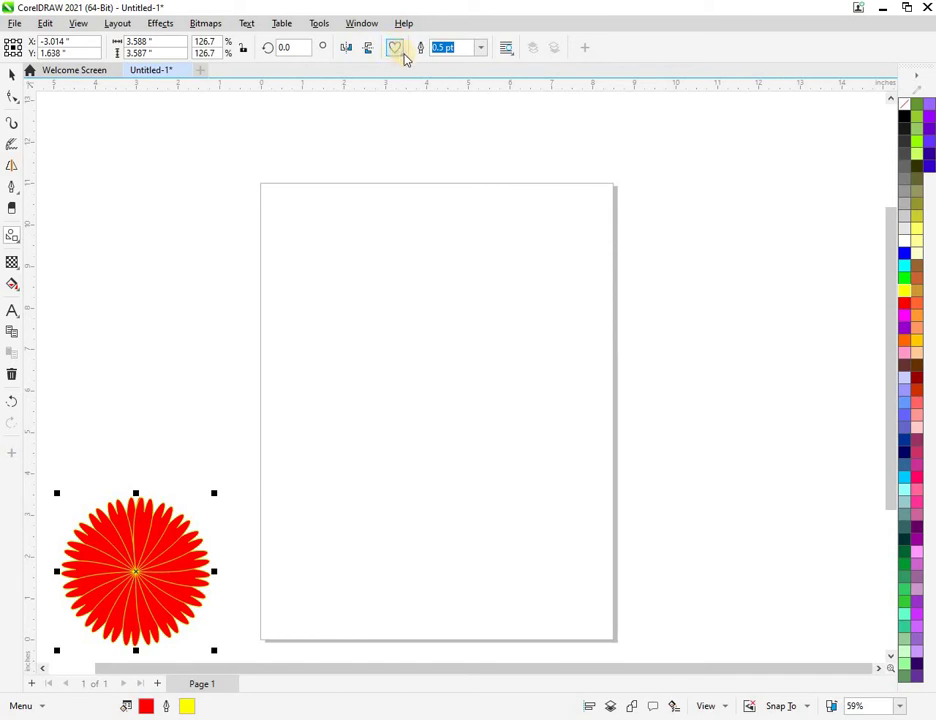
{"action": "left_click", "coordinate": [403, 54]}
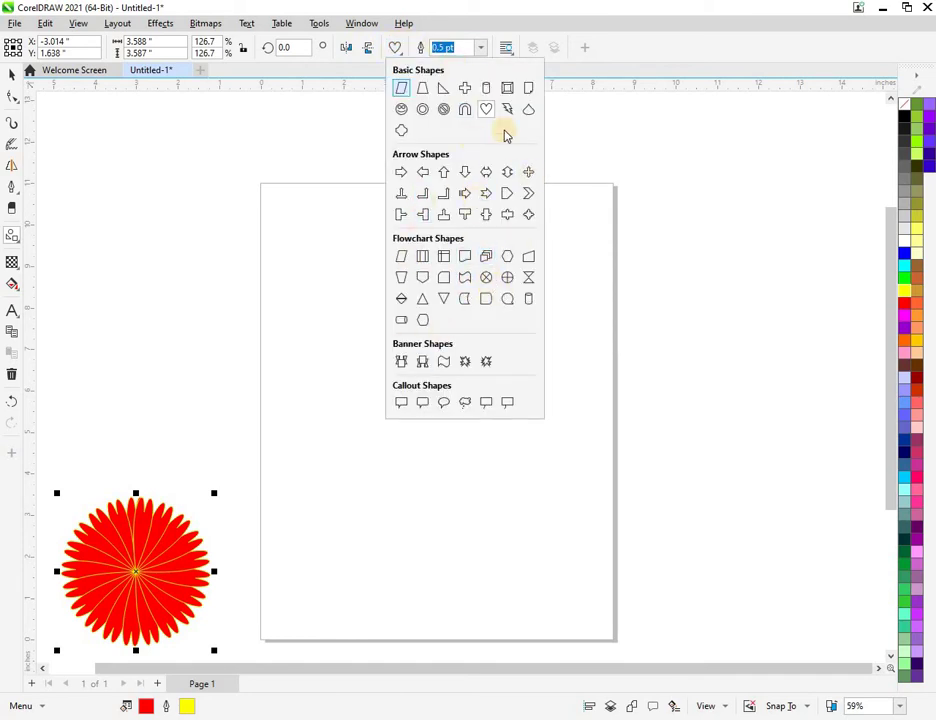
{"action": "left_click", "coordinate": [487, 110]}
{"action": "left_click_drag", "start_coordinate": [464, 267], "coordinate": [490, 400]}
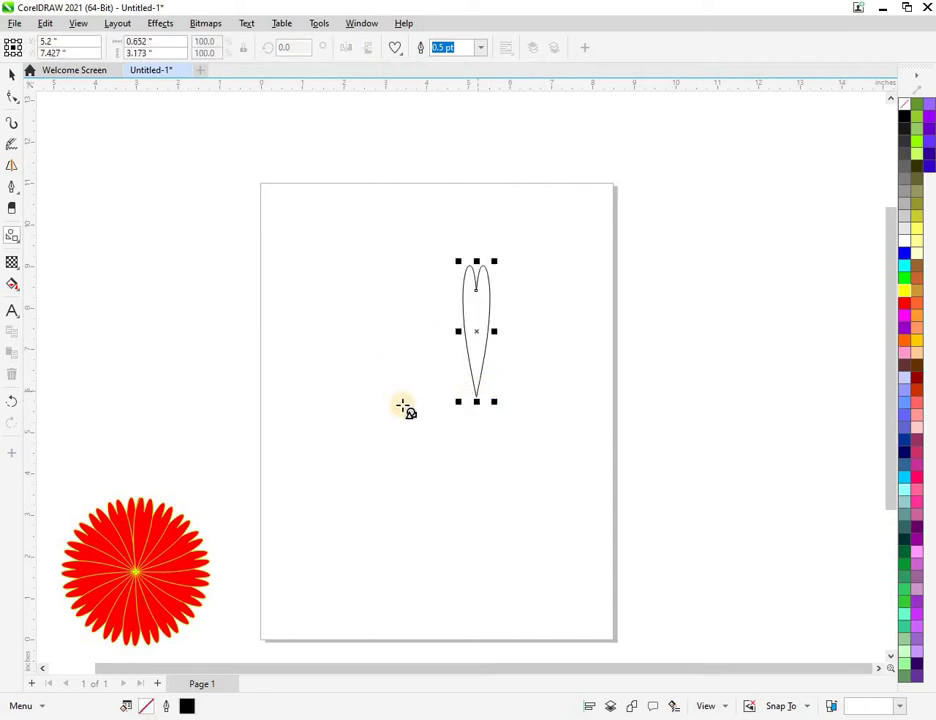
Move the heart's center of rotation to the node at its bottom tip
{"action": "left_click", "coordinate": [475, 327]}
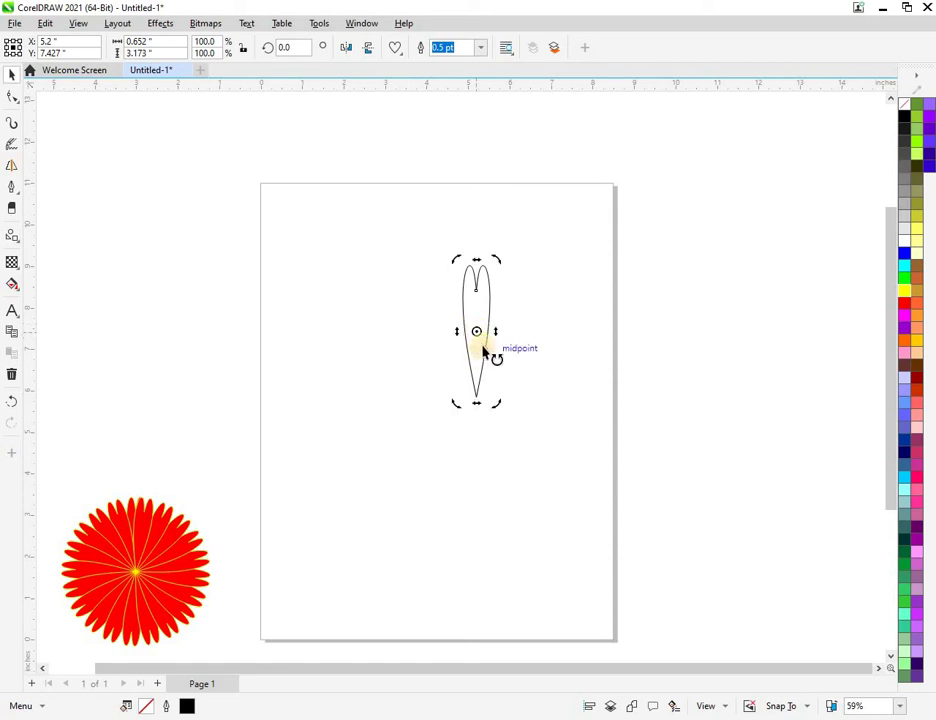
{"action": "scroll", "coordinate": [481, 337], "scroll_direction": "up", "scroll_amount": 1}
{"action": "scroll", "coordinate": [481, 337], "scroll_direction": "up", "scroll_amount": 3}
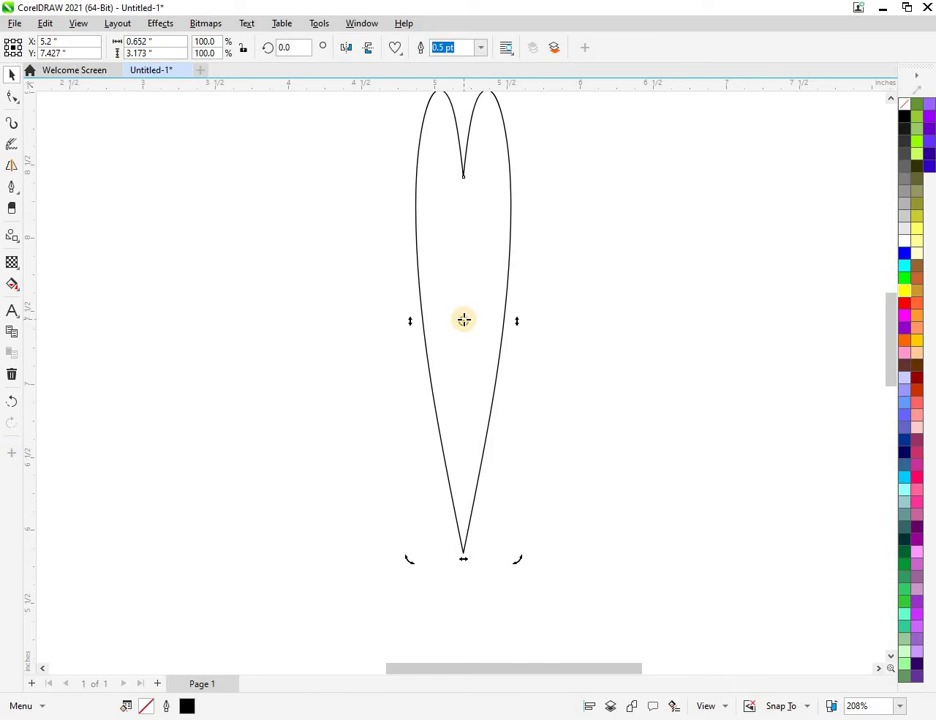
{"action": "left_click_drag", "start_coordinate": [463, 319], "coordinate": [464, 554]}
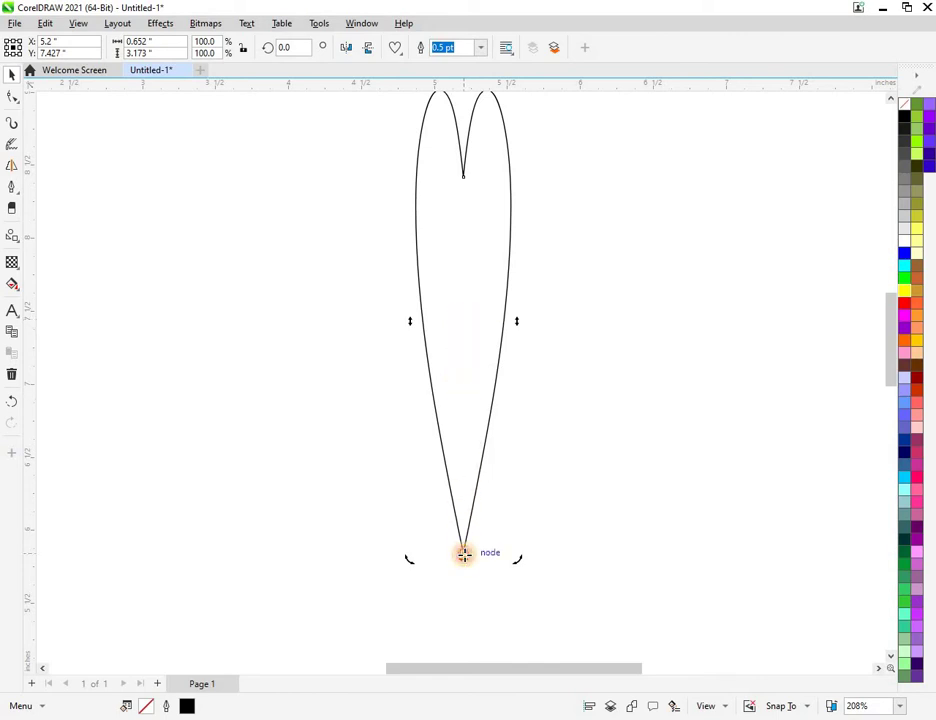
Create a copy of the heart petal rotated about 15.6° counterclockwise around its bottom tip
{"action": "scroll", "coordinate": [412, 535], "scroll_direction": "down", "scroll_amount": 4}
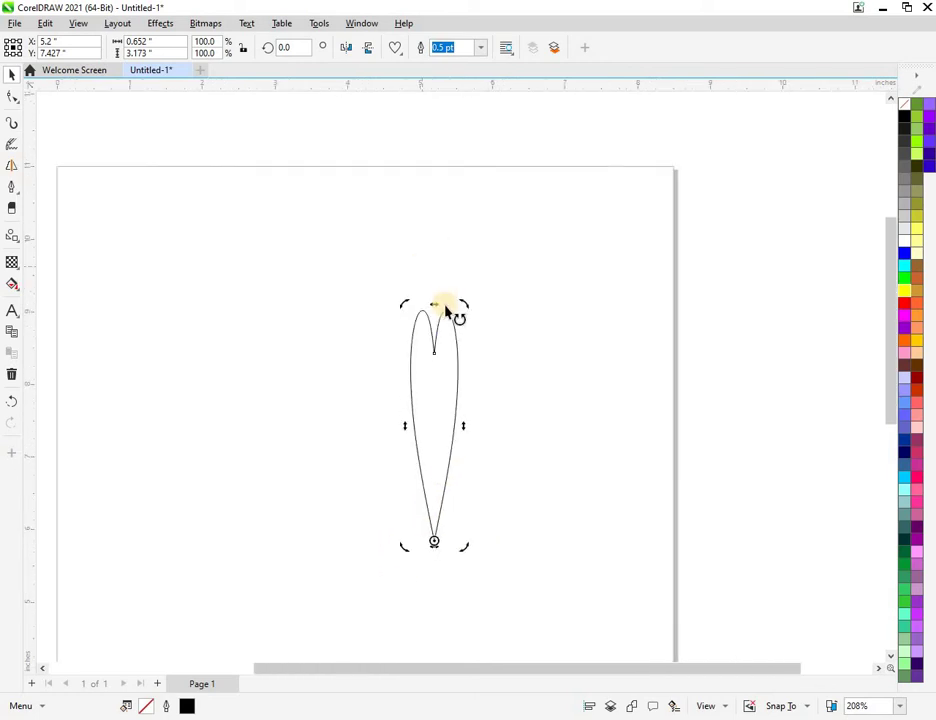
{"action": "scroll", "coordinate": [440, 308], "scroll_direction": "down", "scroll_amount": 2}
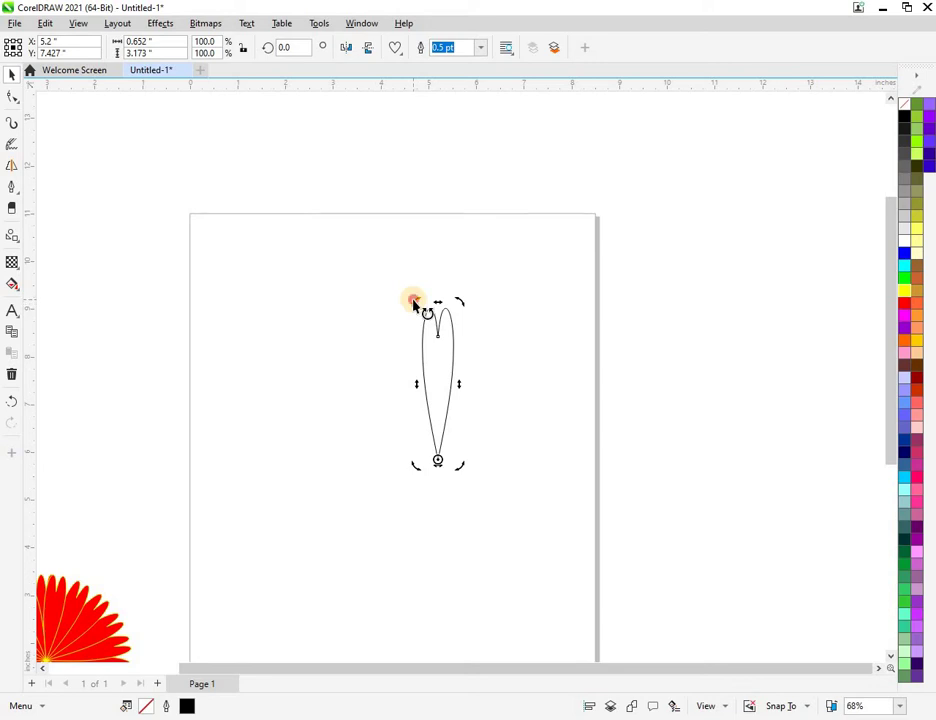
{"action": "left_click_drag", "start_coordinate": [414, 303], "coordinate": [381, 330]}
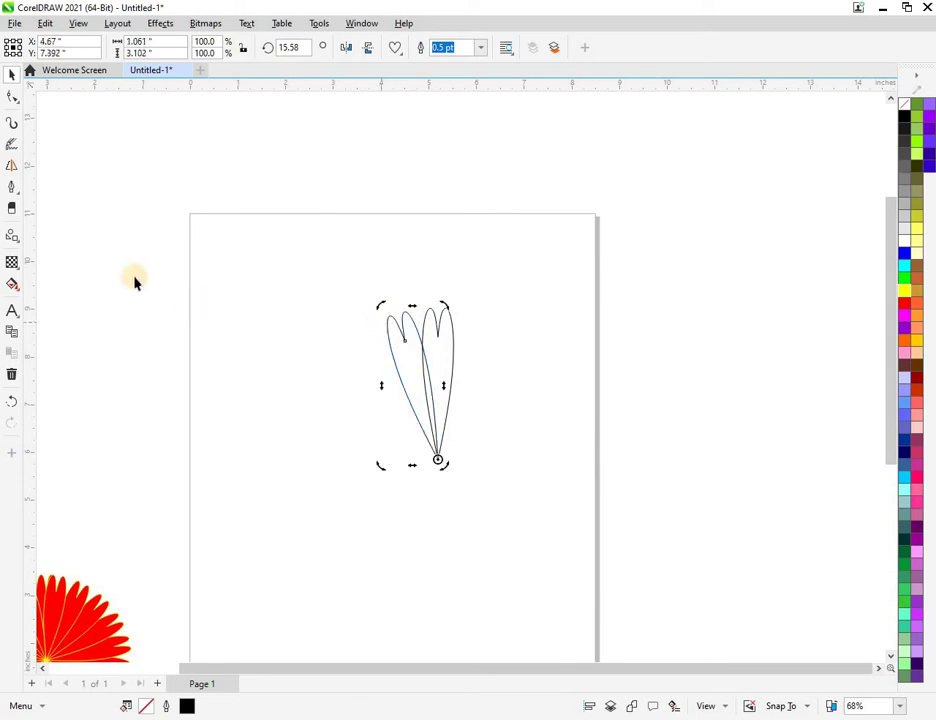
Draw a rectangle about 0.77 by 1.07 in outside the page's upper-left corner and place a duplicate up and to its right
{"action": "left_click", "coordinate": [17, 242]}
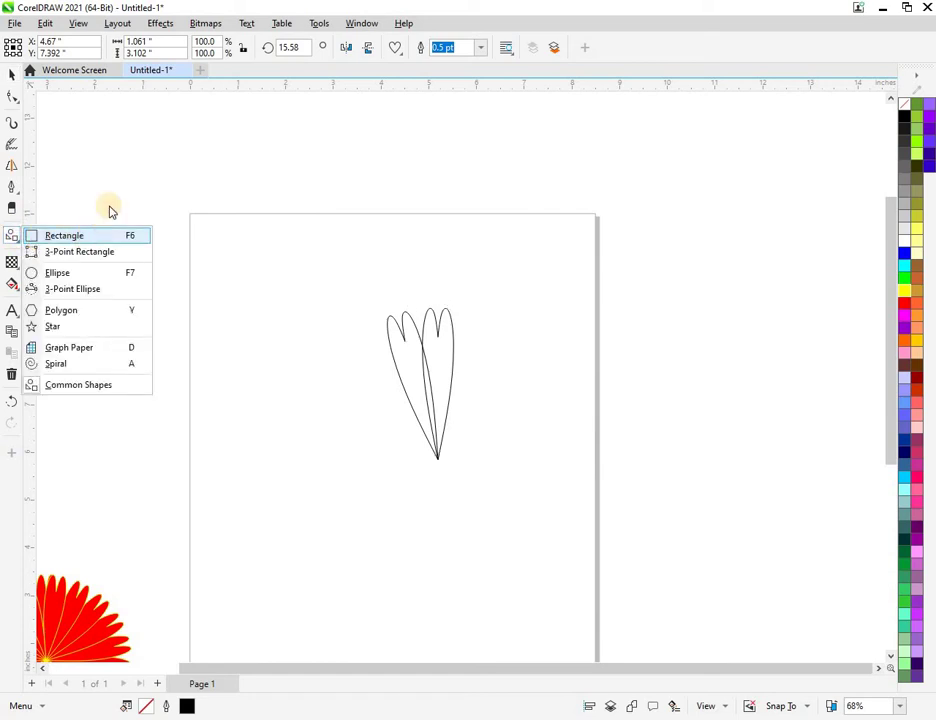
{"action": "left_click", "coordinate": [63, 234]}
{"action": "left_click_drag", "start_coordinate": [149, 197], "coordinate": [104, 256]}
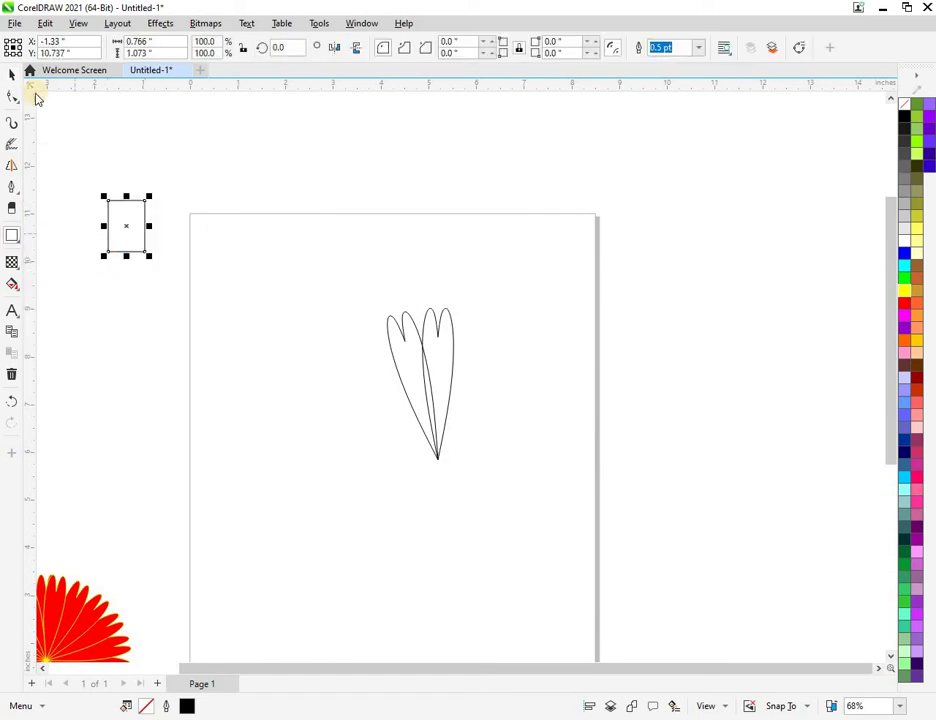
{"action": "left_click", "coordinate": [12, 74]}
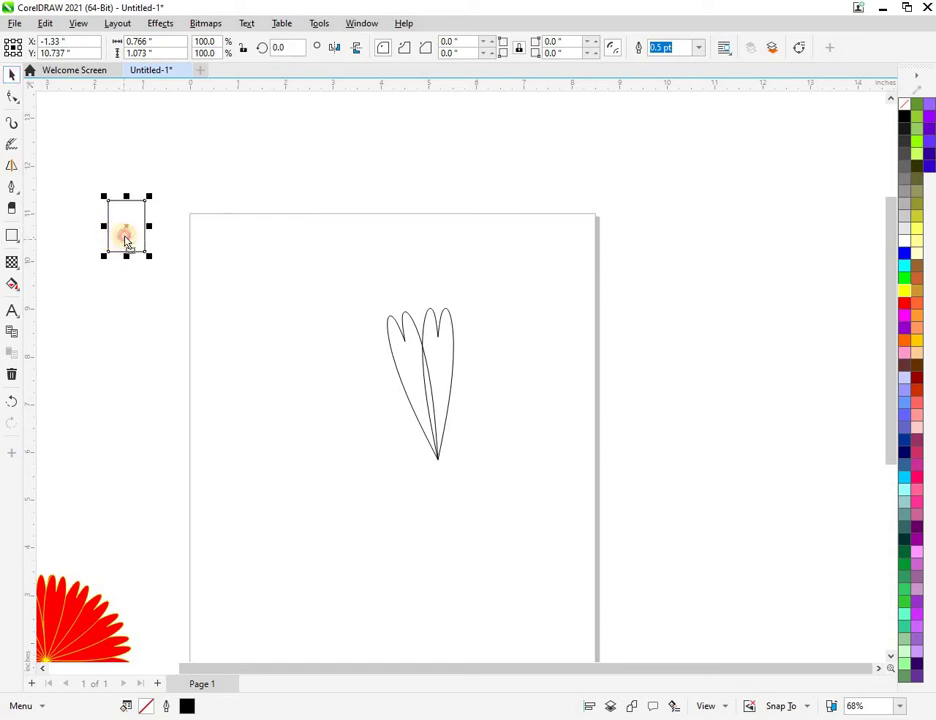
{"action": "left_click_drag", "start_coordinate": [123, 236], "coordinate": [190, 189]}
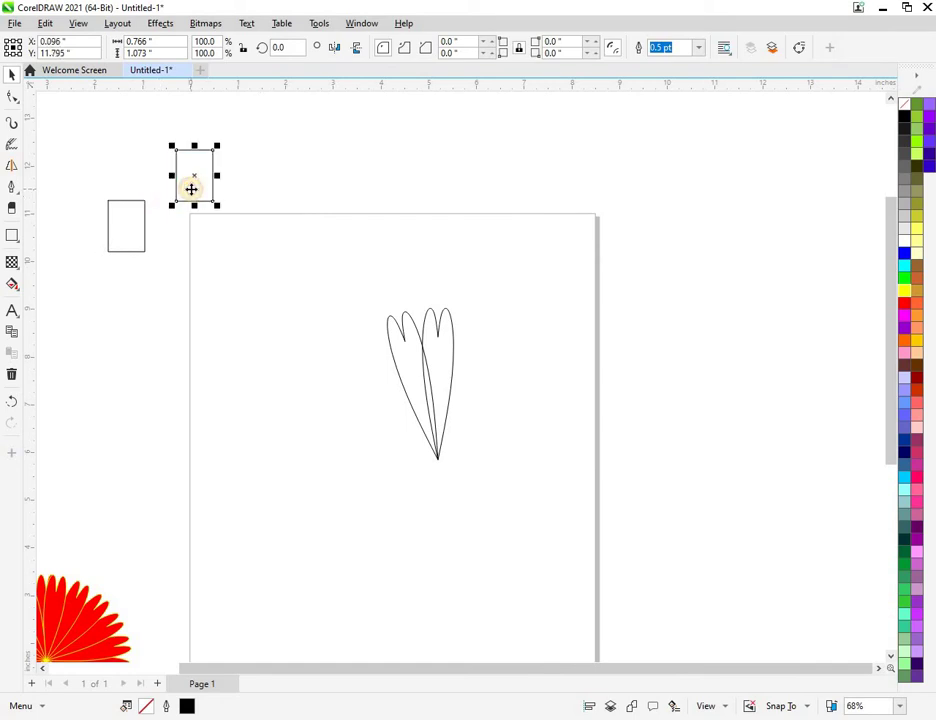
Delete the rotated petal copy and make a new copy of the upright heart rotated about 14.5° around its bottom tip
{"action": "left_click", "coordinate": [418, 384]}
{"action": "left_click", "coordinate": [378, 405]}
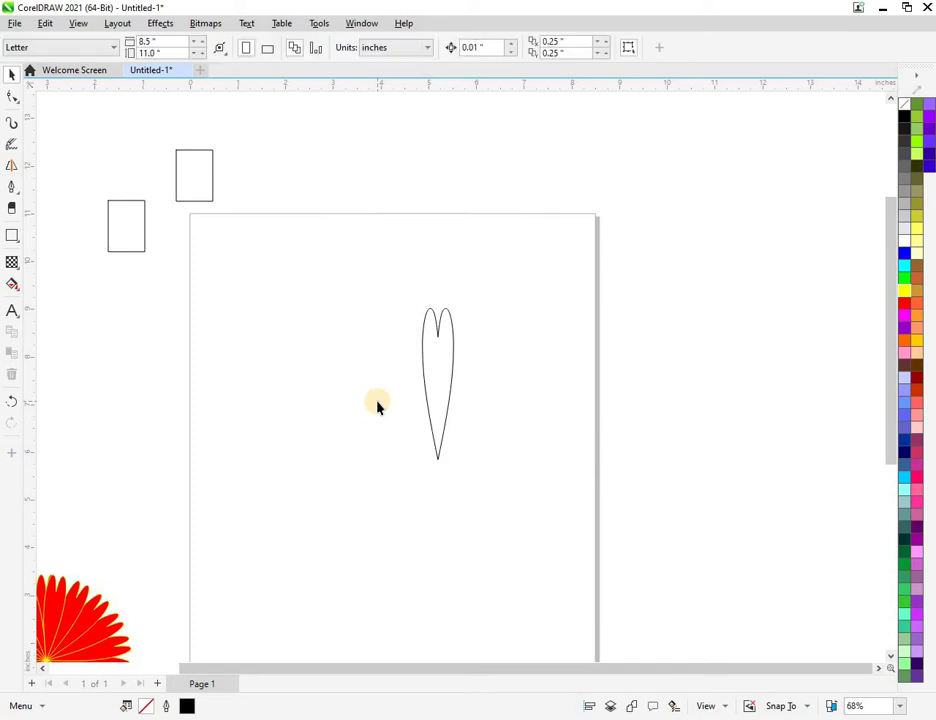
{"action": "left_click", "coordinate": [435, 362]}
{"action": "left_click", "coordinate": [435, 358]}
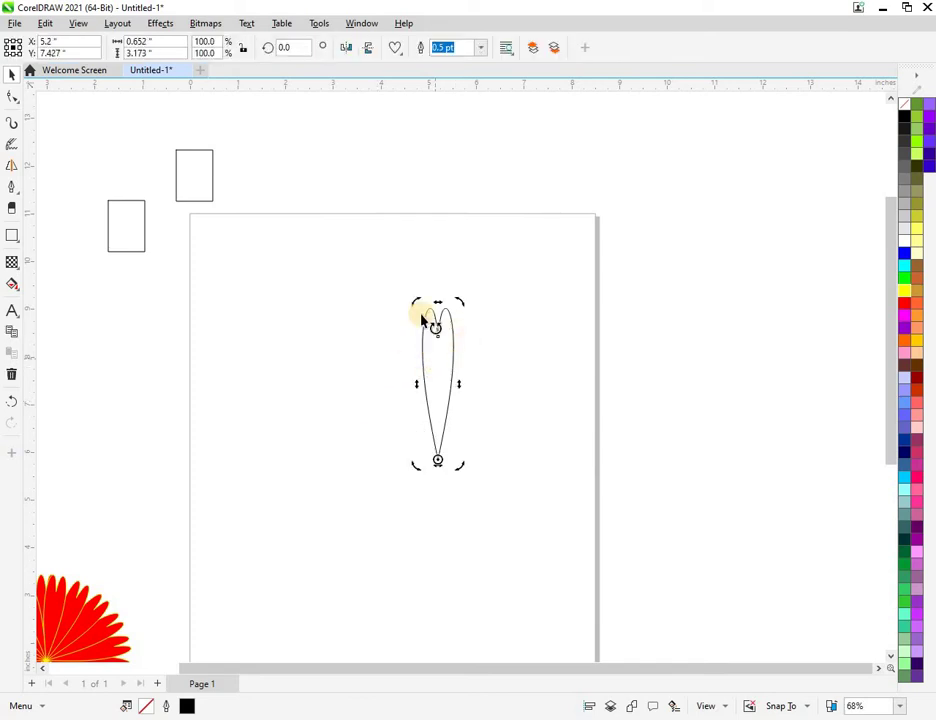
{"action": "left_click_drag", "start_coordinate": [418, 306], "coordinate": [382, 328]}
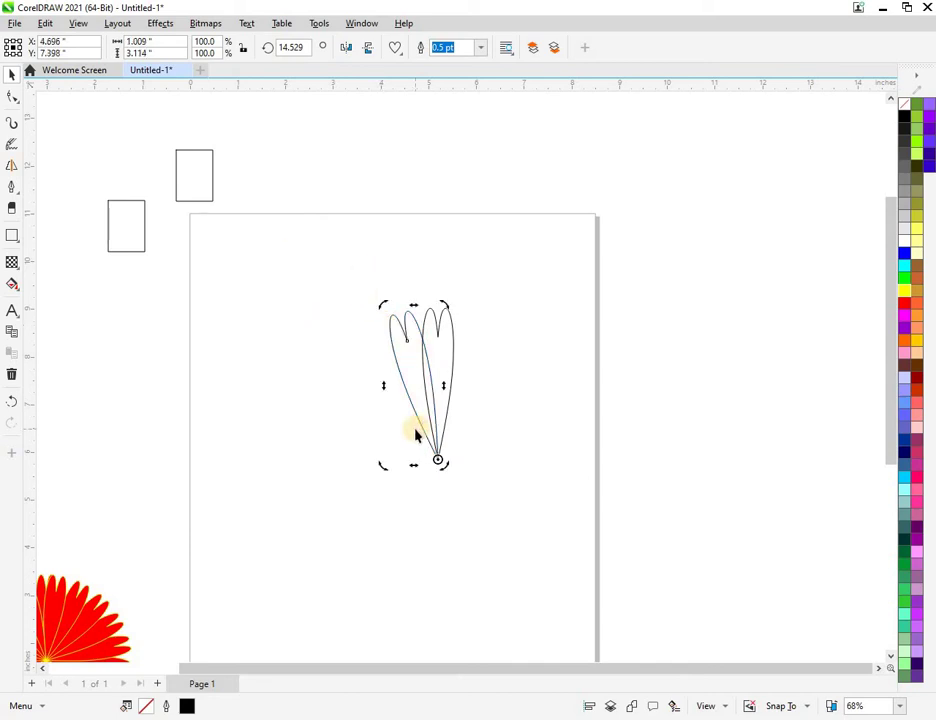
Repeat the rotated duplication of the petal until the copies form a full circle around the shared tip
{"action": "key", "text": "ctrl+r"}
{"action": "key", "text": "ctrl+r"}
{"action": "key", "text": "ctrl+r"}
{"action": "key", "text": "ctrl+r"}
{"action": "key", "text": "ctrl+r"}
{"action": "key", "text": "ctrl+r"}
{"action": "key", "text": "ctrl+r"}
{"action": "key", "text": "ctrl+r"}
{"action": "key", "text": "ctrl+r"}
{"action": "key", "text": "ctrl+r"}
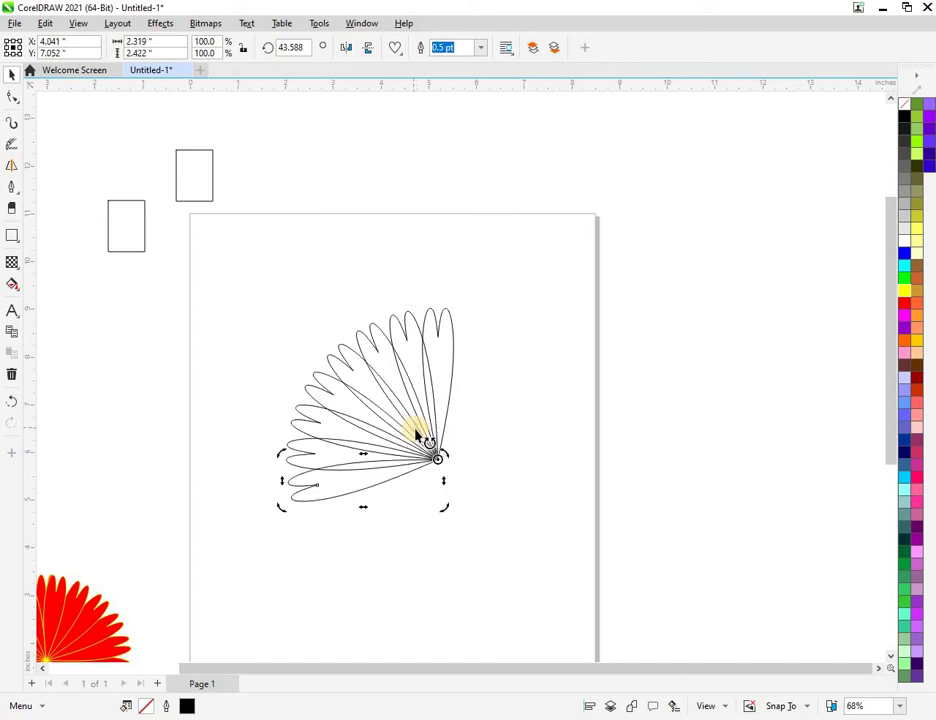
{"action": "key", "text": "ctrl+r"}
{"action": "key", "text": "ctrl+r"}
{"action": "key", "text": "ctrl+r"}
{"action": "key", "text": "ctrl+r"}
{"action": "key", "text": "ctrl+r"}
{"action": "key", "text": "ctrl+r"}
{"action": "key", "text": "ctrl+r"}
{"action": "key", "text": "ctrl+r"}
{"action": "key", "text": "ctrl+r"}
{"action": "key", "text": "ctrl+r"}
{"action": "key", "text": "ctrl+r"}
{"action": "key", "text": "ctrl+r"}
{"action": "key", "text": "ctrl+r"}
{"action": "key", "text": "ctrl+r"}
{"action": "key", "text": "ctrl+r"}
{"action": "key", "text": "ctrl+r"}
{"action": "key", "text": "ctrl+r"}
{"action": "key", "text": "ctrl+r"}
{"action": "key", "text": "ctrl+r"}
{"action": "key", "text": "ctrl+r"}
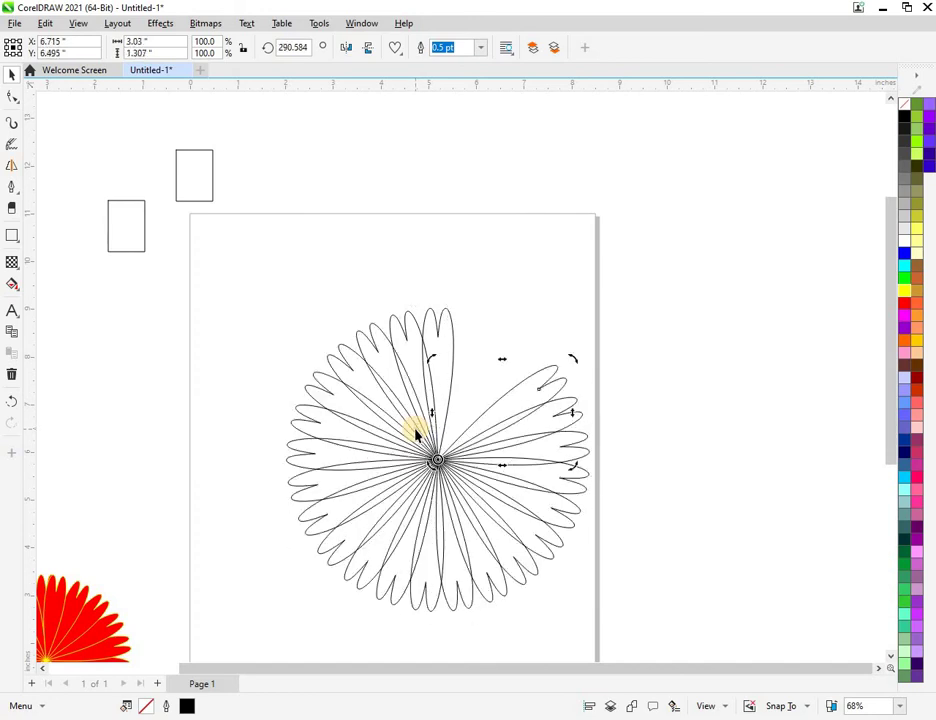
{"action": "key", "text": "ctrl+r"}
{"action": "key", "text": "ctrl+r"}
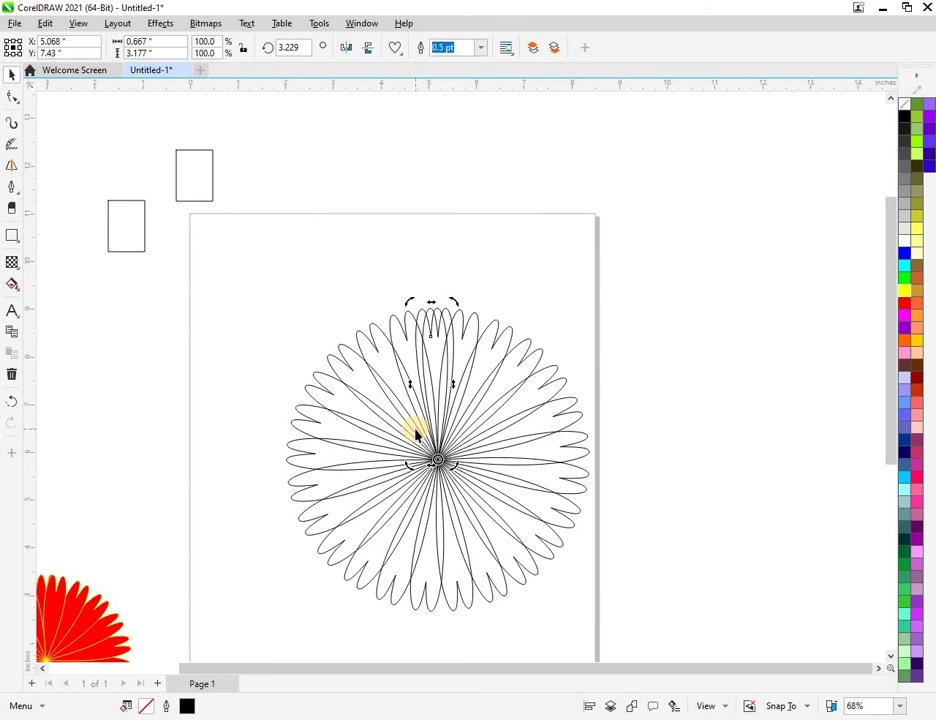
Fill all petals of the new flower with red and give them a yellow outline
{"action": "left_click", "coordinate": [256, 258]}
{"action": "scroll", "coordinate": [272, 252], "scroll_direction": "down", "scroll_amount": 2}
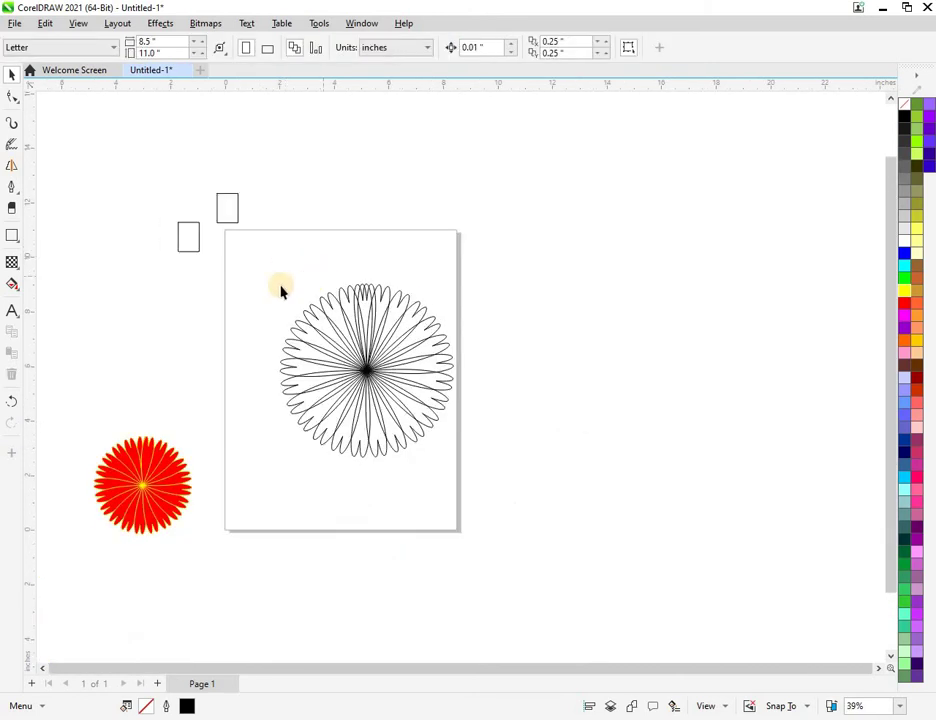
{"action": "left_click_drag", "start_coordinate": [252, 246], "coordinate": [490, 487]}
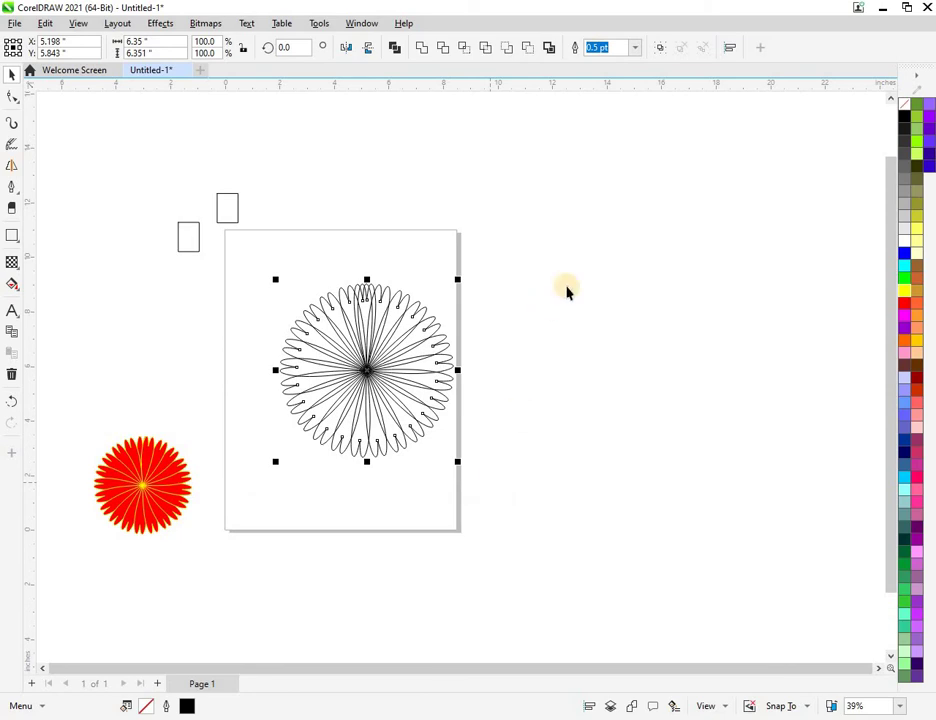
{"action": "left_click", "coordinate": [907, 306]}
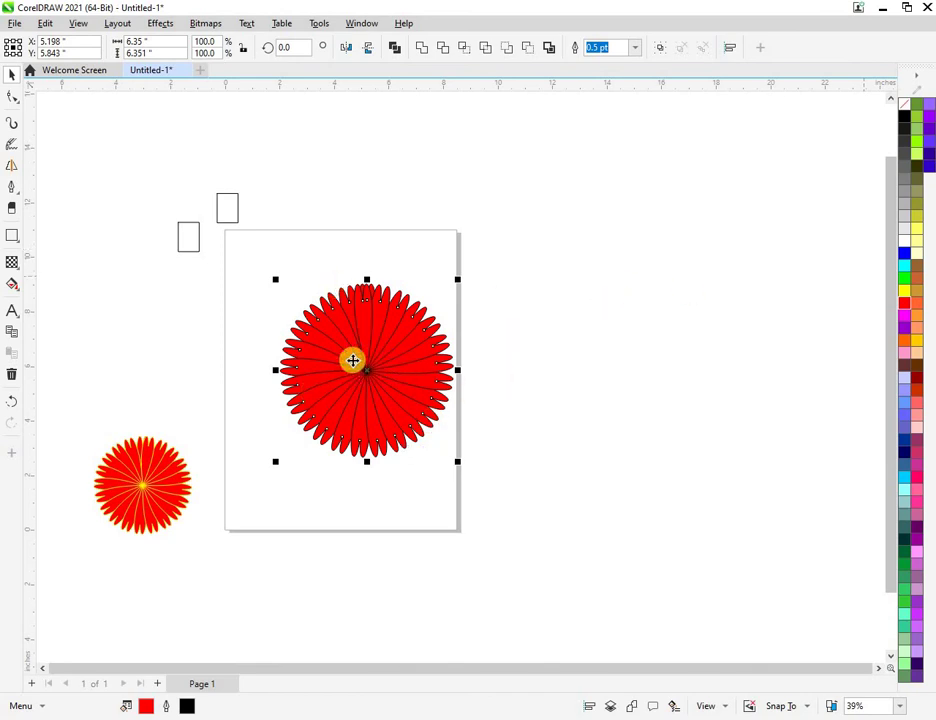
{"action": "right_click", "coordinate": [905, 297]}
{"action": "left_click", "coordinate": [857, 303]}
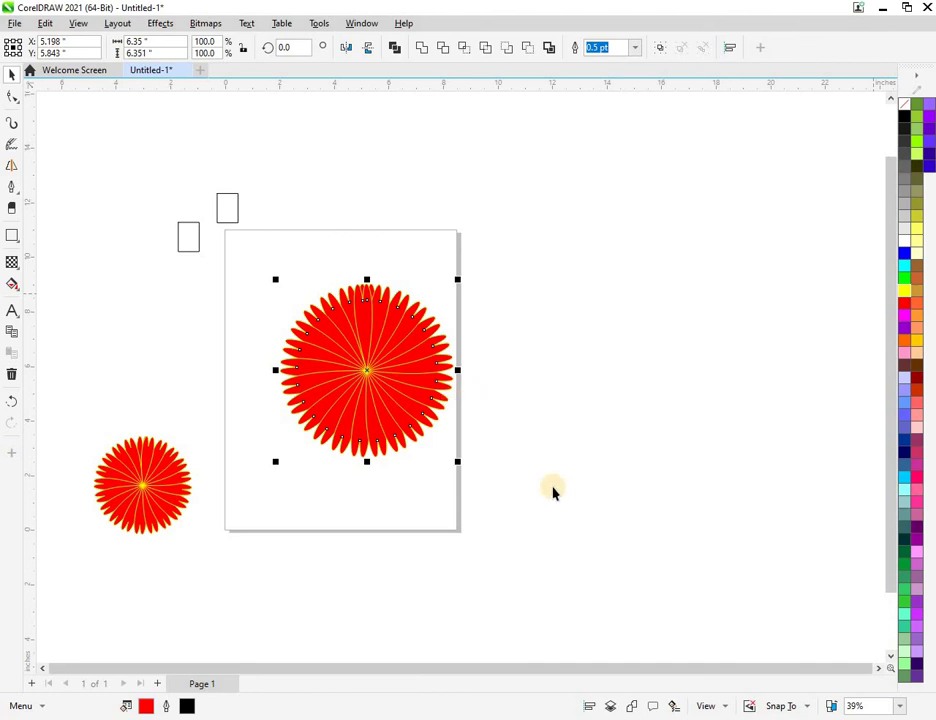
{"action": "left_click", "coordinate": [525, 458]}
{"action": "scroll", "coordinate": [366, 377], "scroll_direction": "up", "scroll_amount": 2}
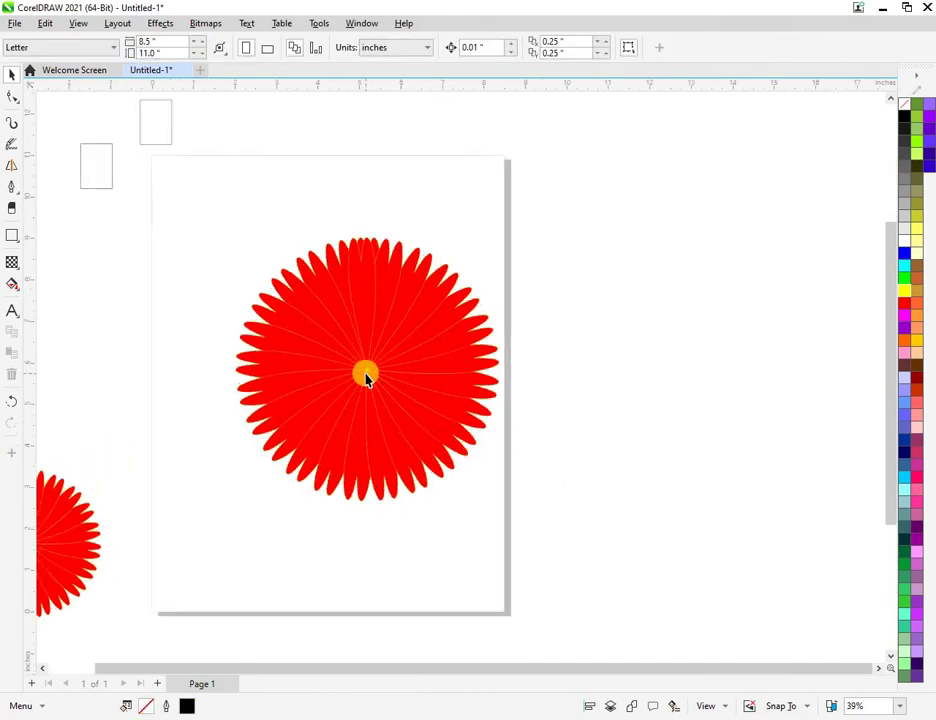
{"action": "scroll", "coordinate": [366, 377], "scroll_direction": "down", "scroll_amount": 3}
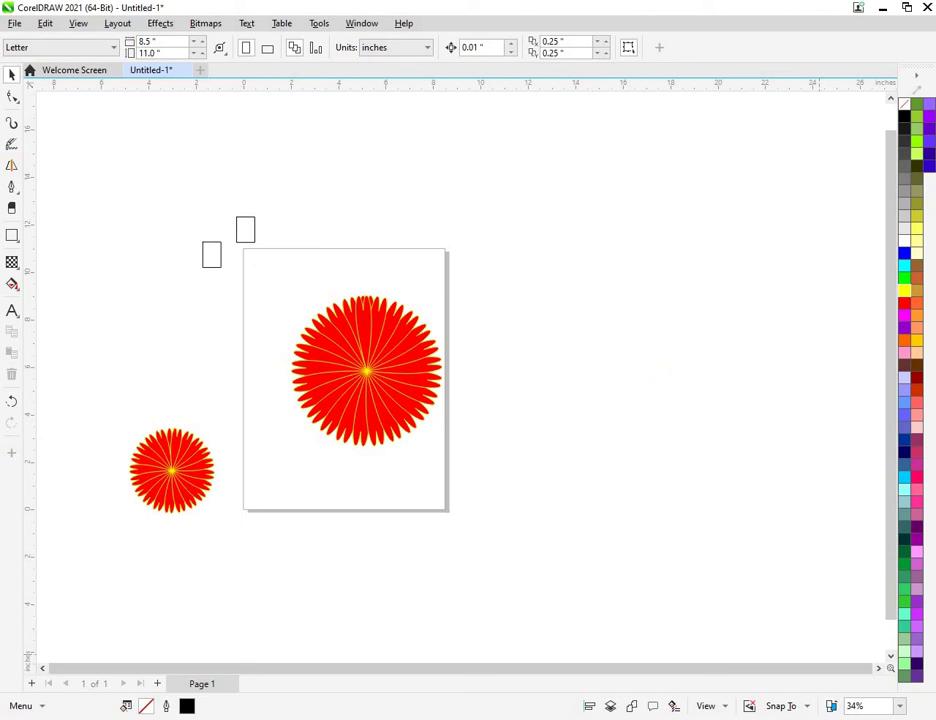
{"action": "right_click", "coordinate": [800, 719]}
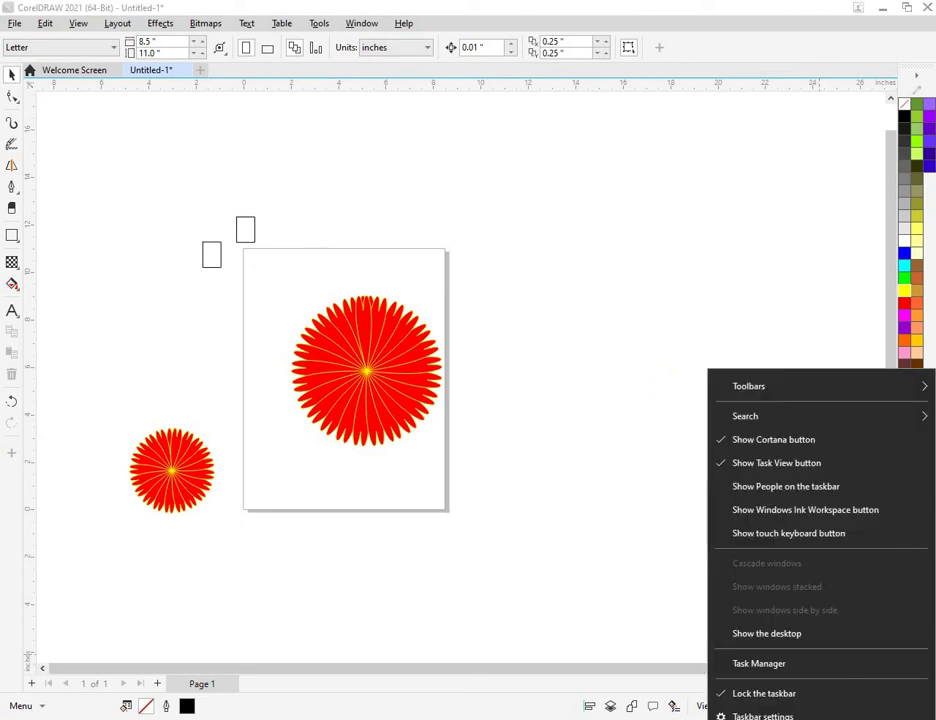
{"action": "left_click", "coordinate": [612, 632]}
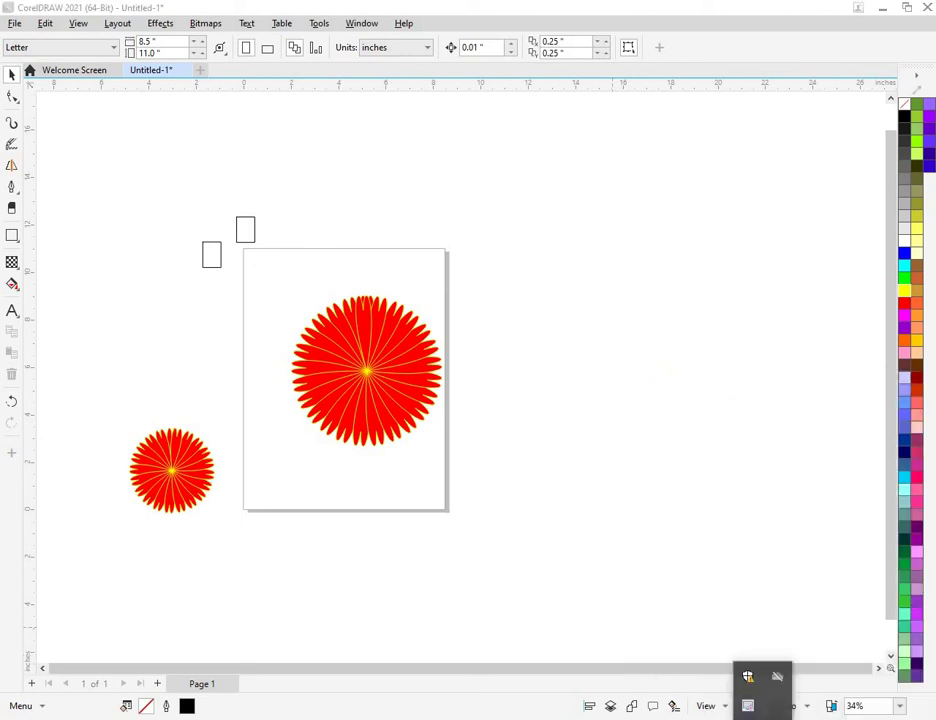